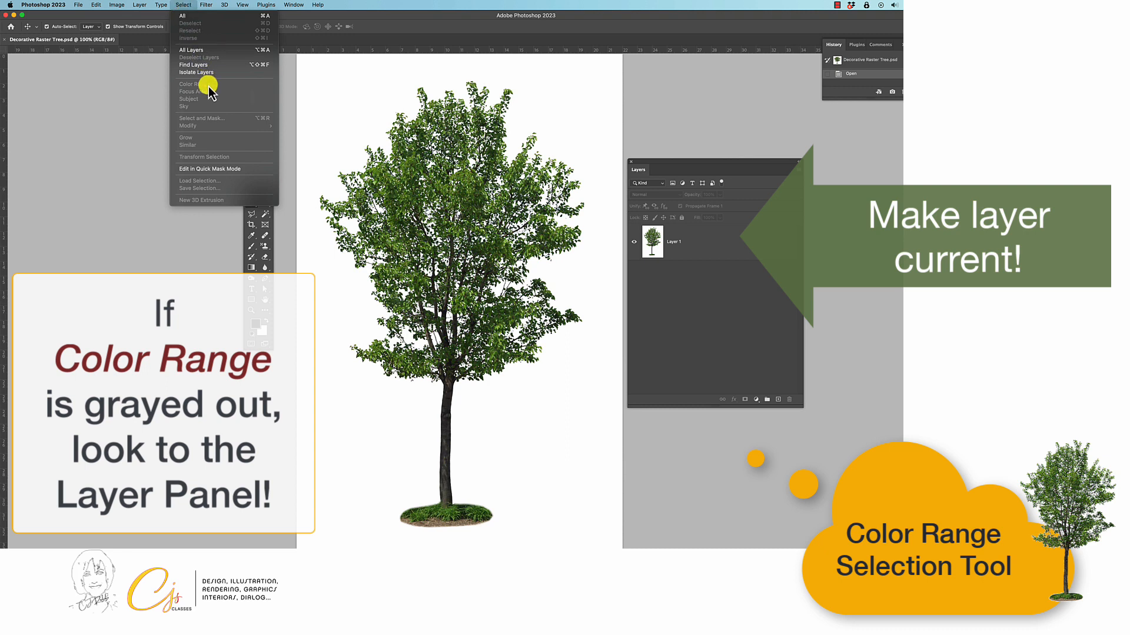
Make Layer 1 the current layer and turn off the display of transform controls.
click(335, 87)
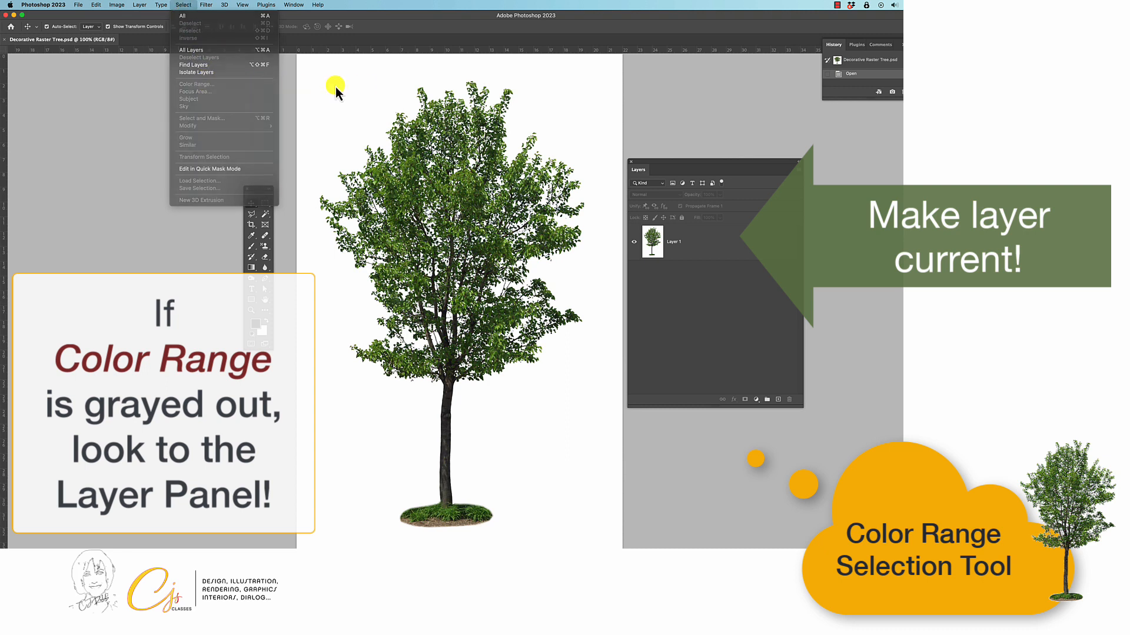
click(752, 257)
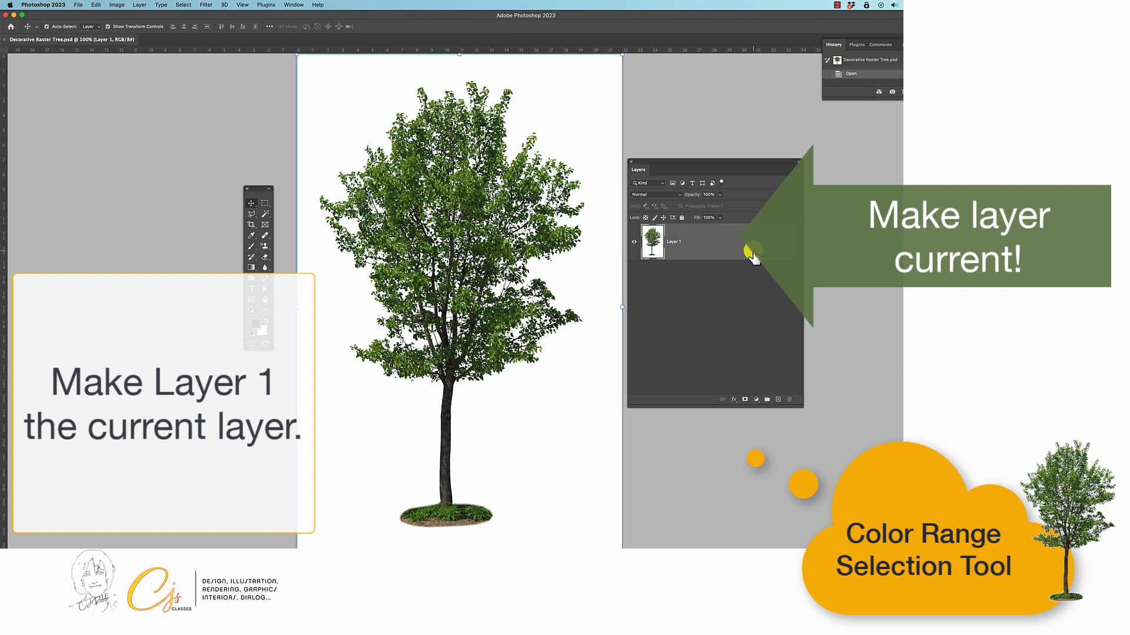
click(108, 27)
Select the white background around the tree with Color Range, sampling the white pixels at a Fuzziness of 20.
click(183, 5)
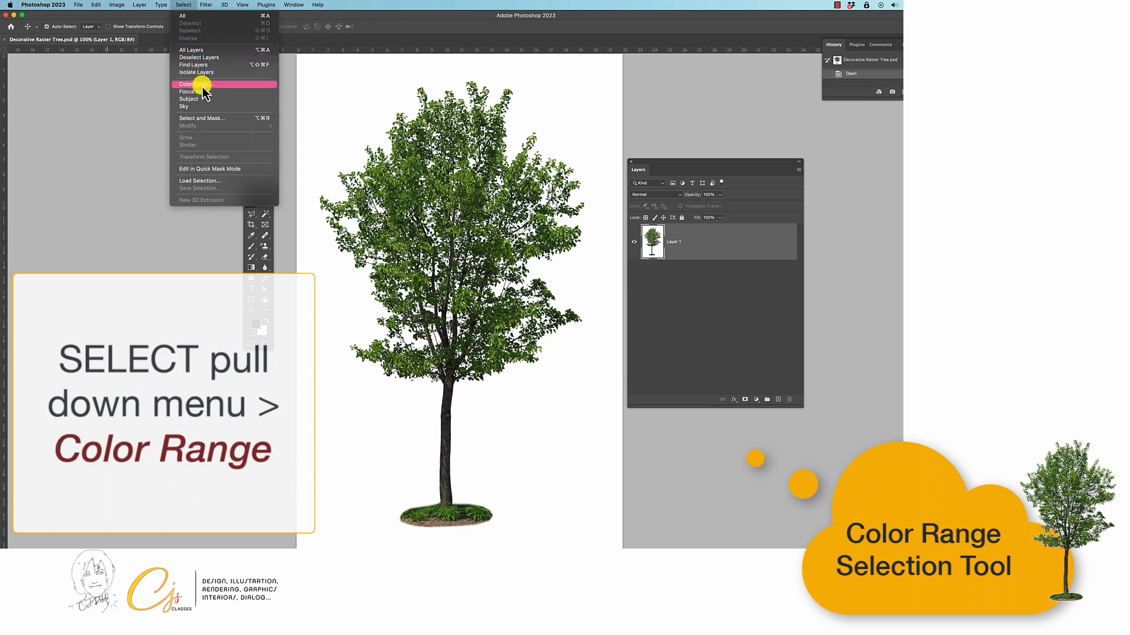
click(253, 86)
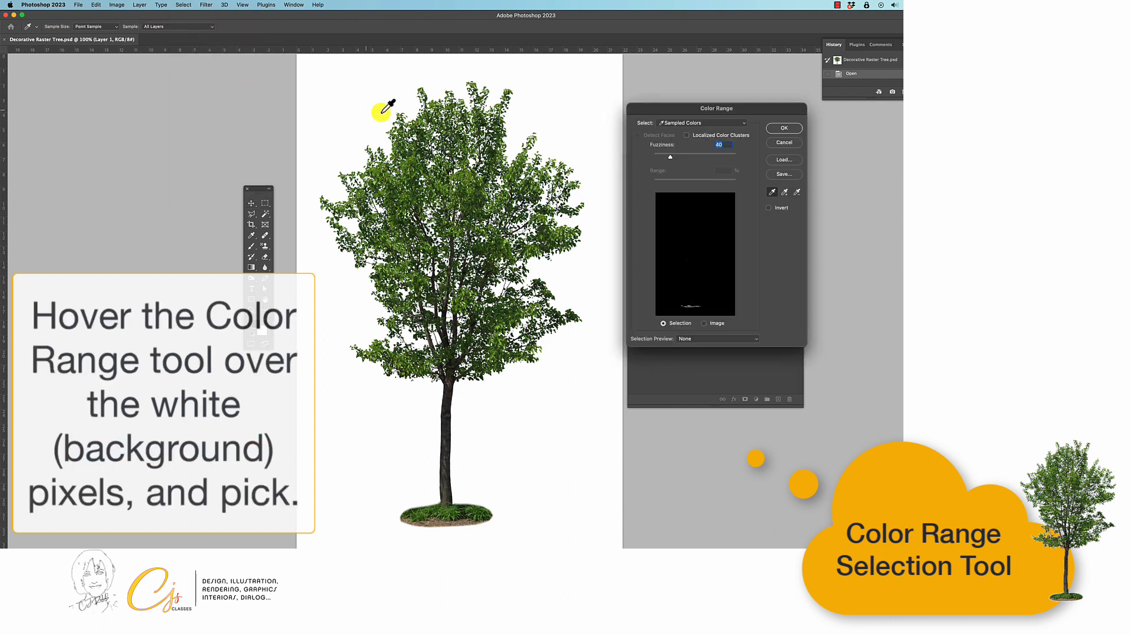
click(551, 103)
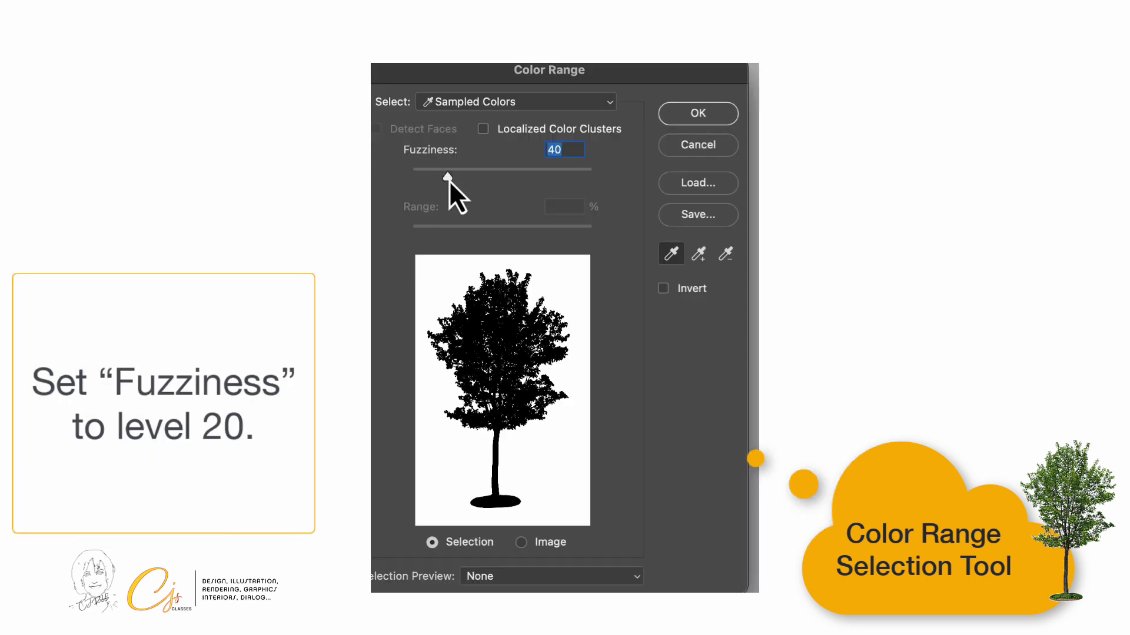
drag(672, 159, 667, 158)
drag(441, 180, 430, 181)
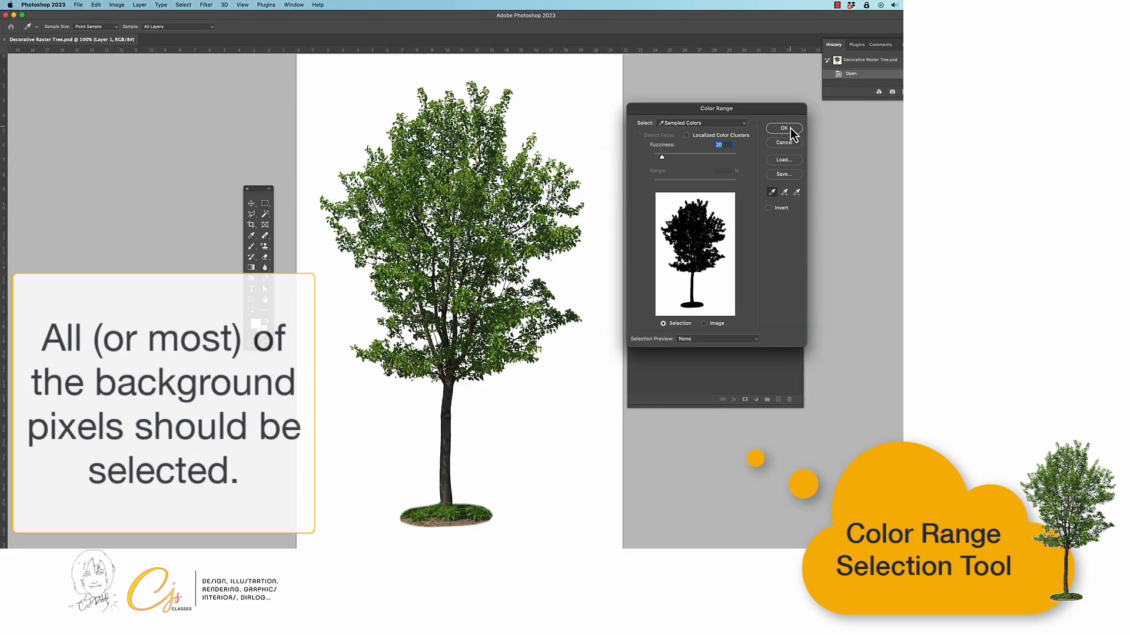
click(788, 128)
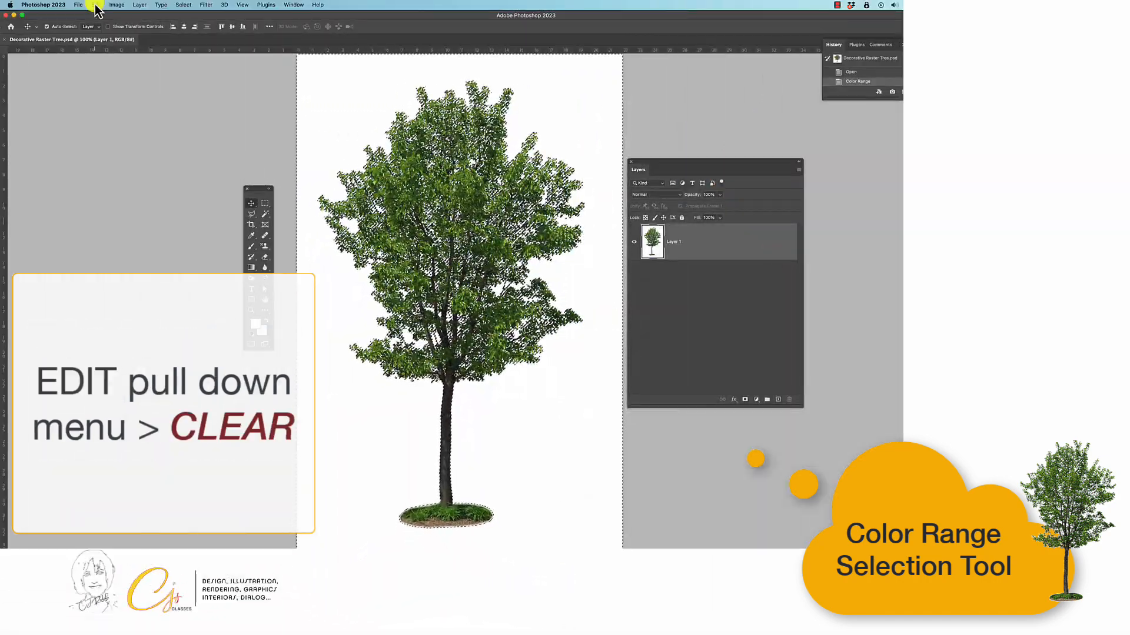
Clear the selected white background pixels from Layer 1 and deselect.
click(95, 6)
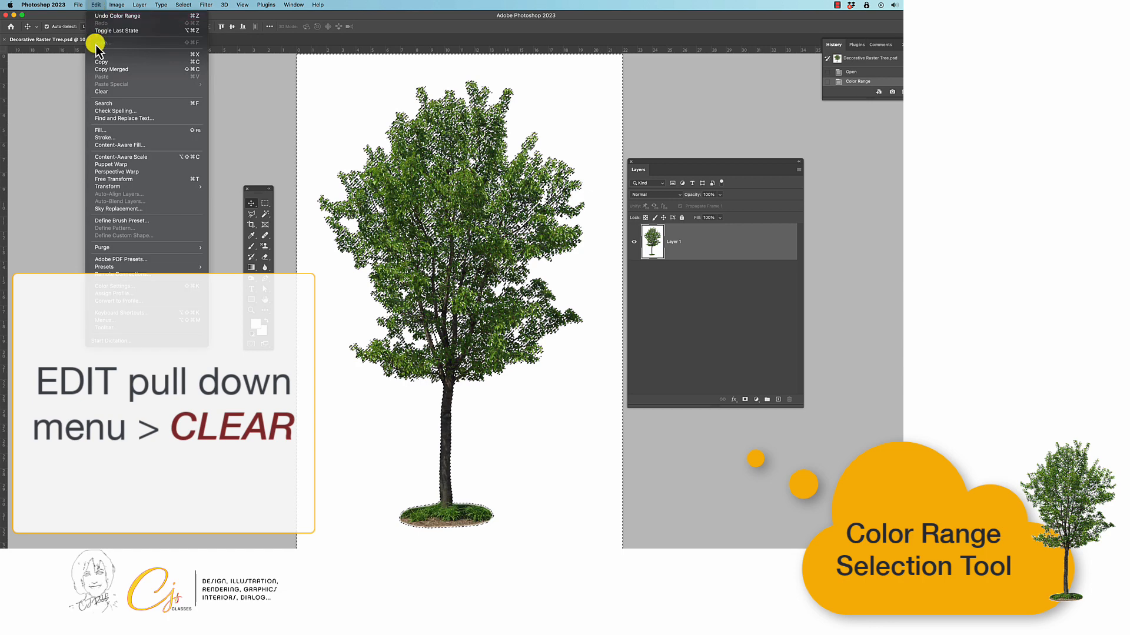
click(173, 93)
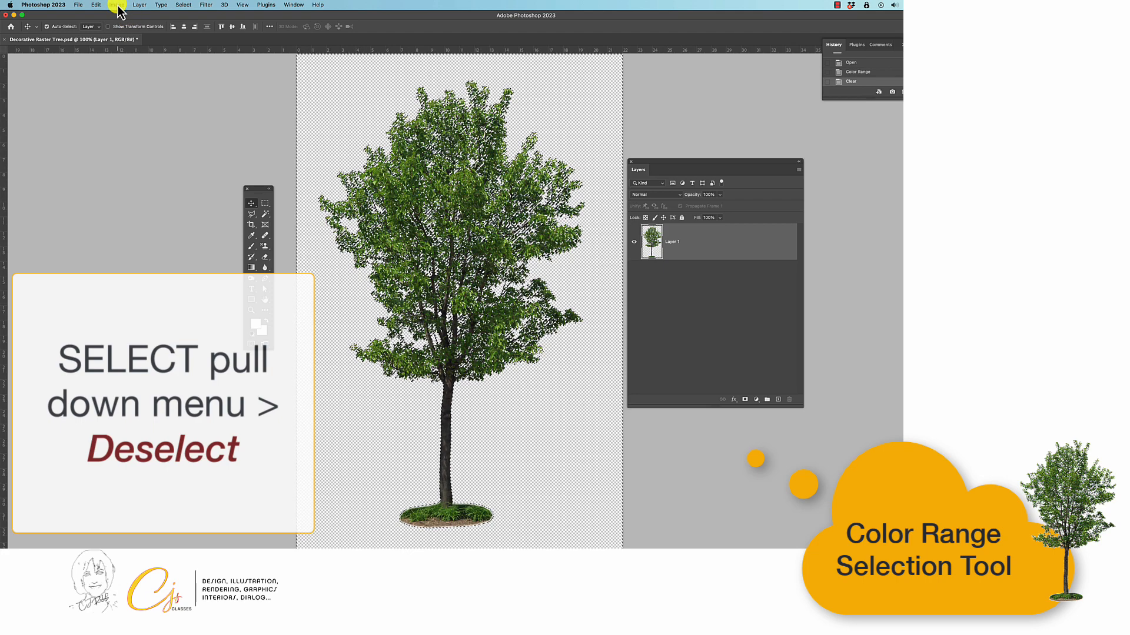
click(180, 5)
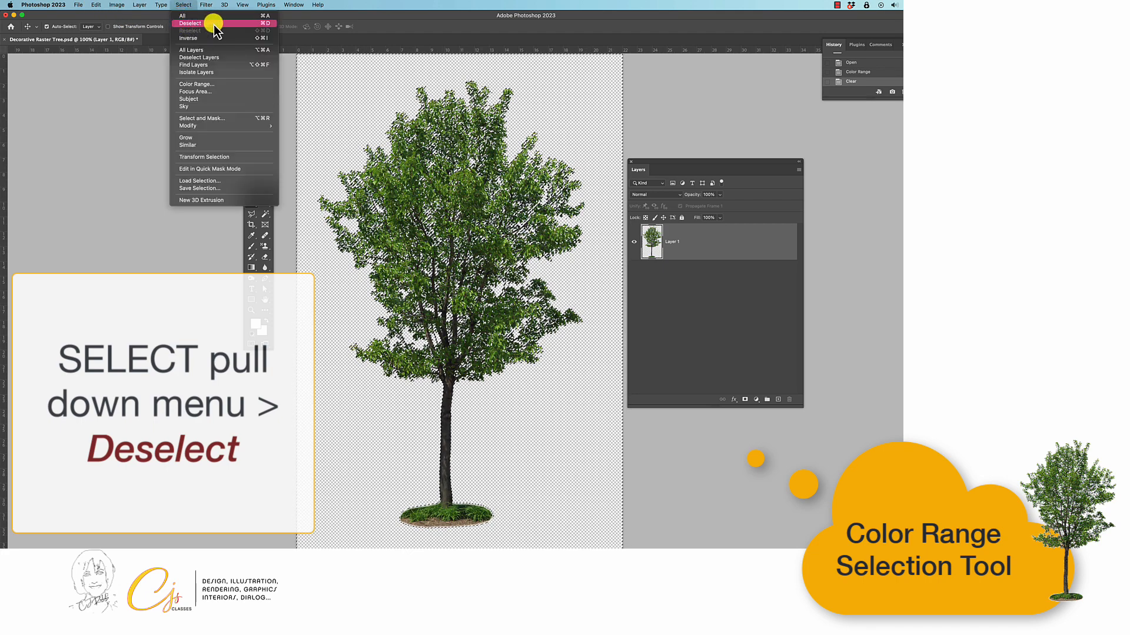
click(239, 23)
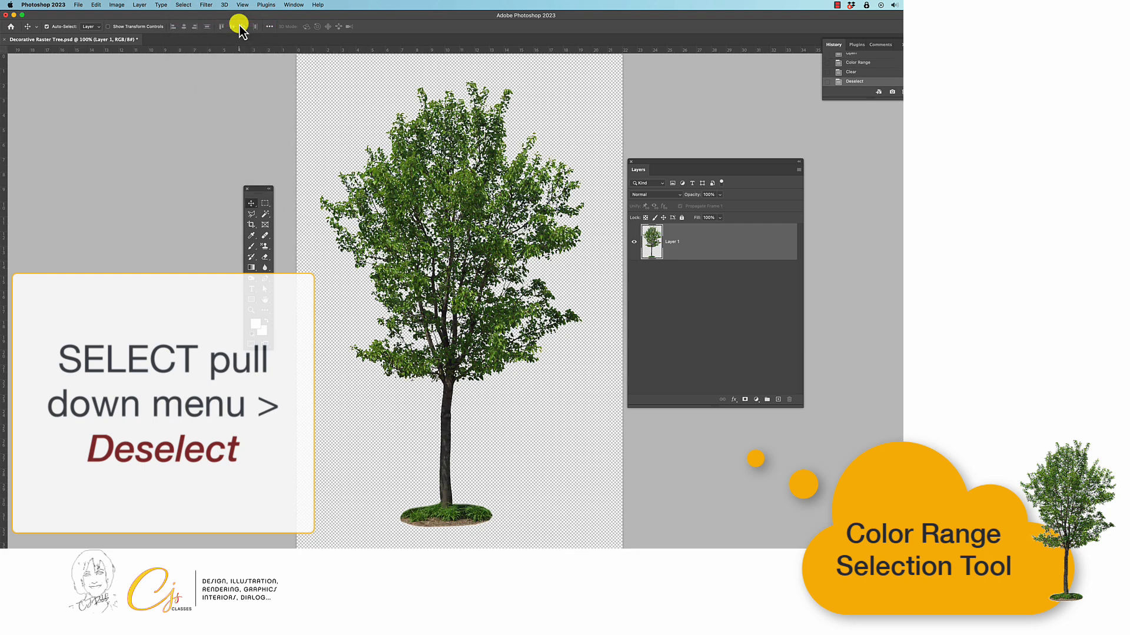
Save a copy of the tree to the Desktop as Decorative Raster Tree copy.png in PNG format with the large file size option.
click(78, 5)
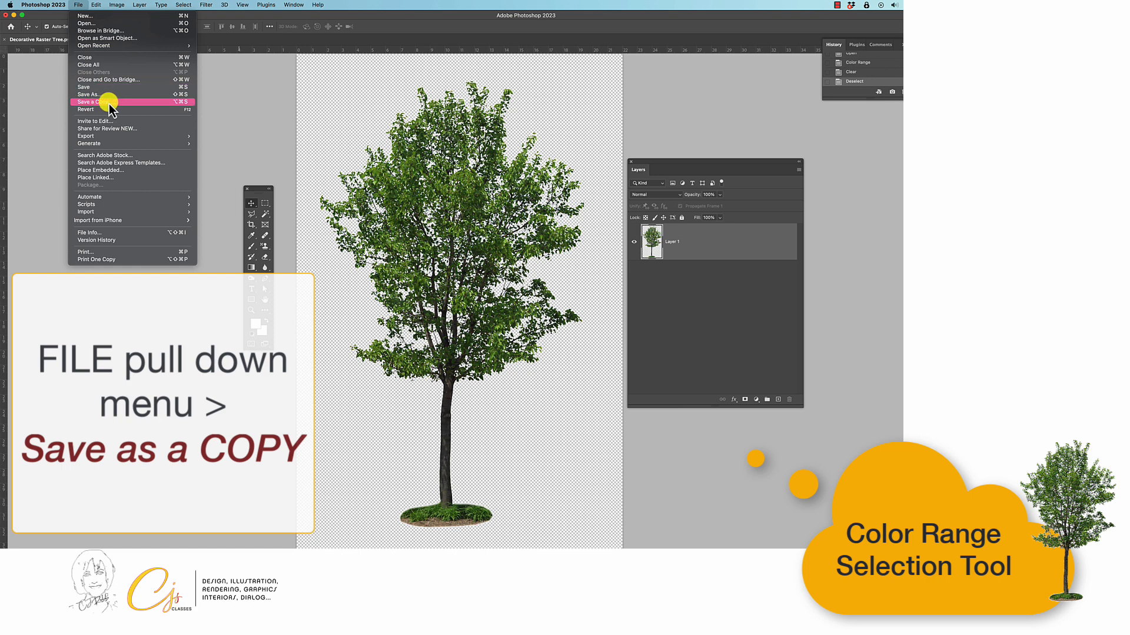
click(155, 103)
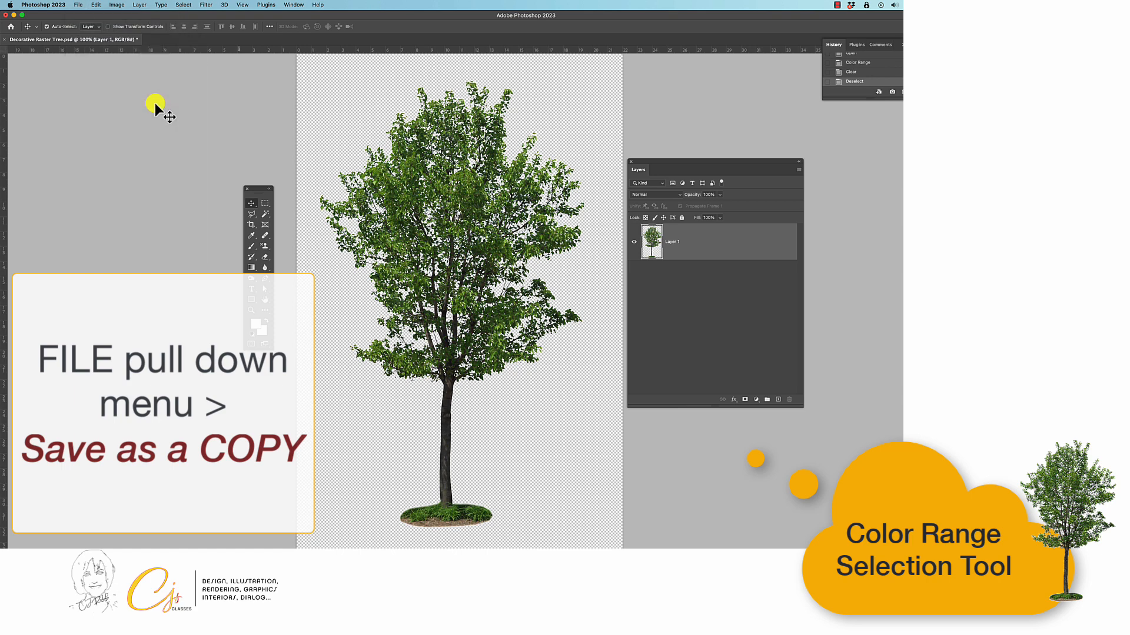
click(643, 223)
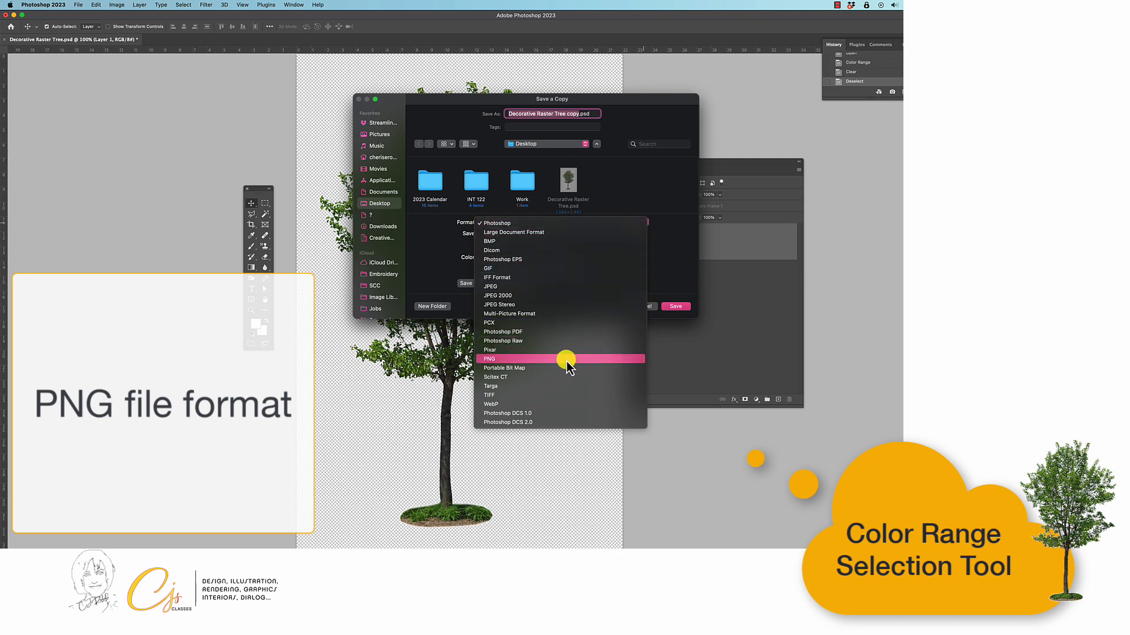
click(515, 360)
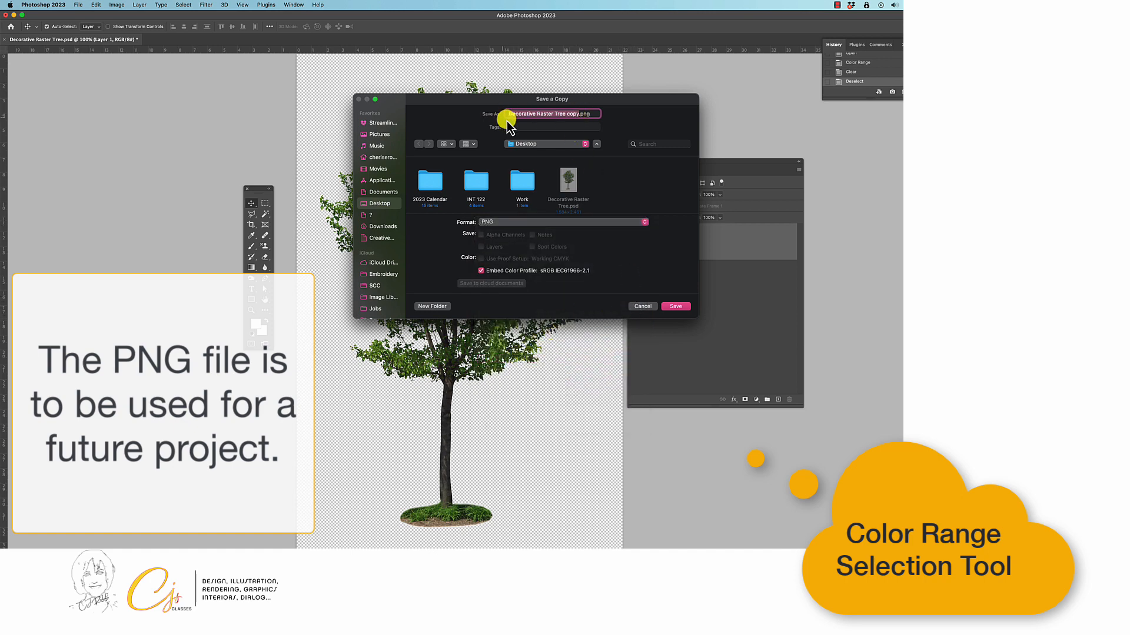
click(676, 306)
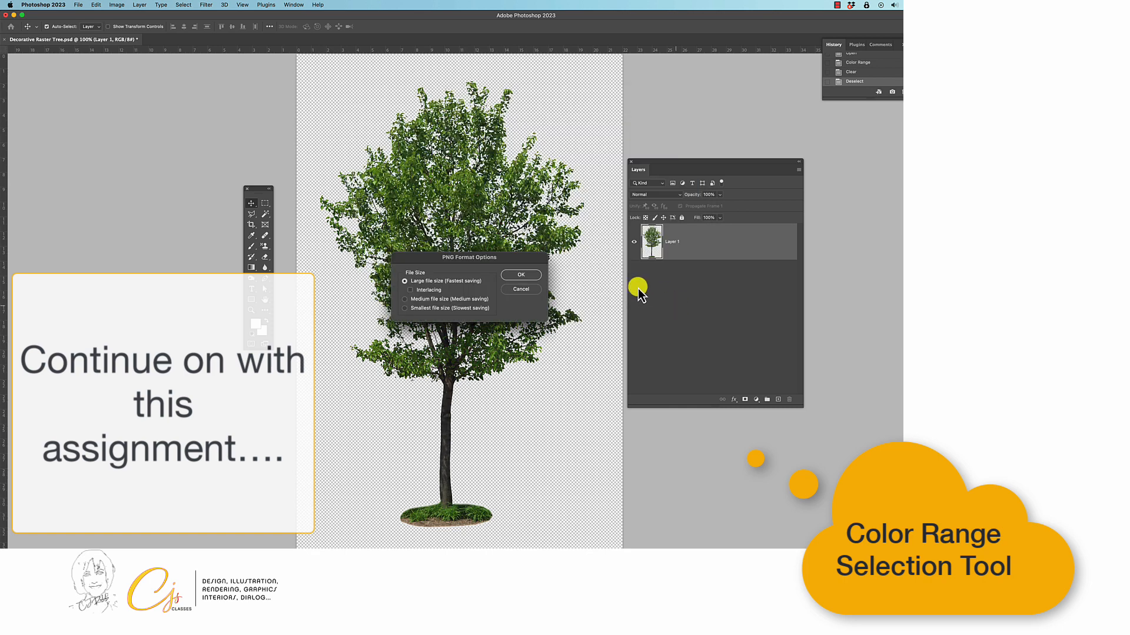
click(532, 273)
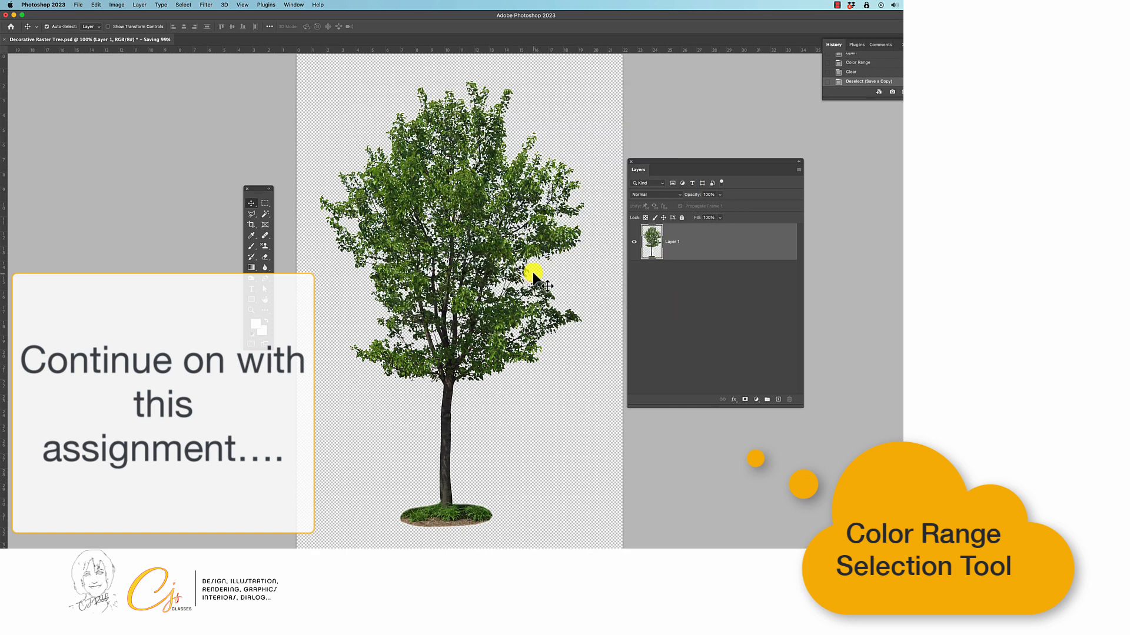
Save the document as a Photoshop file named with the surname followed by Decorative Tree, with the sRGB color profile embedded.
click(81, 6)
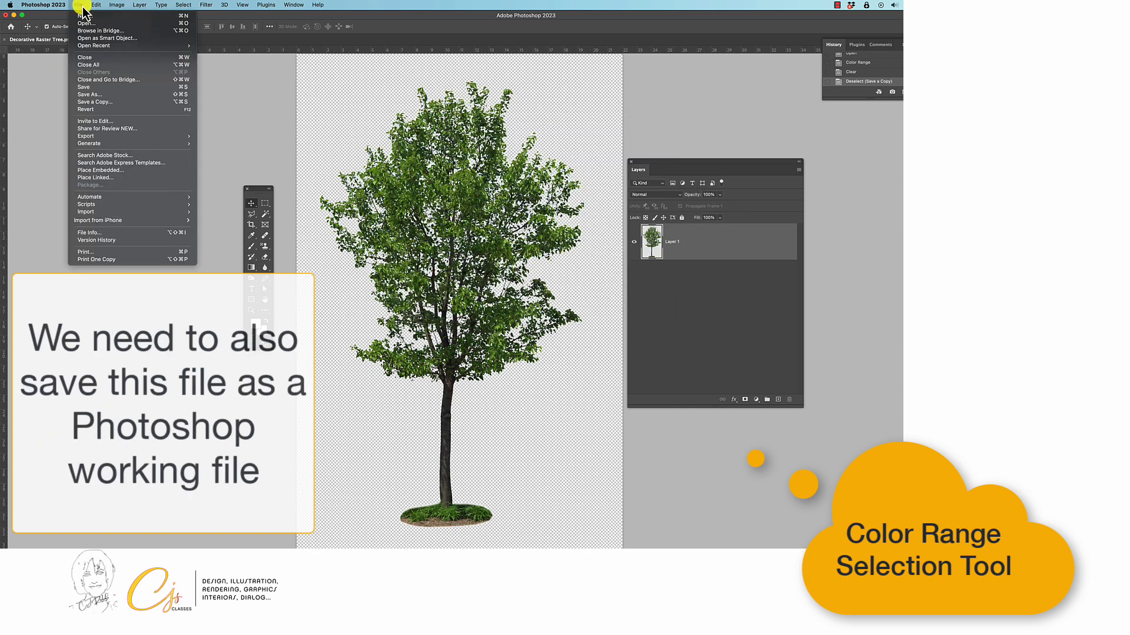
click(151, 95)
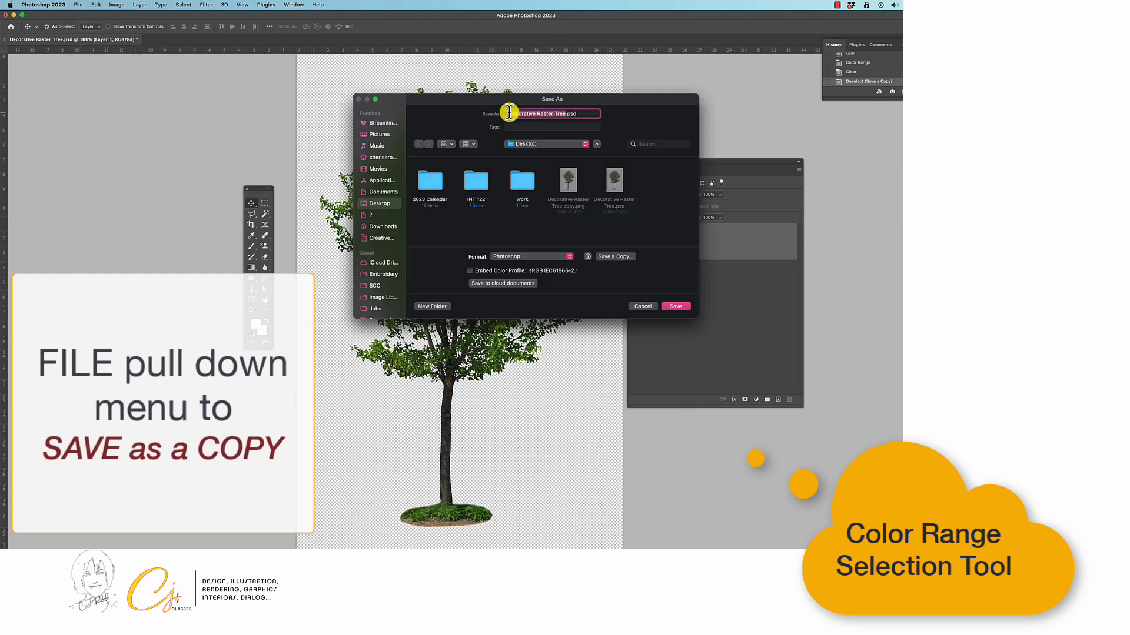
click(507, 113)
text(Robb)
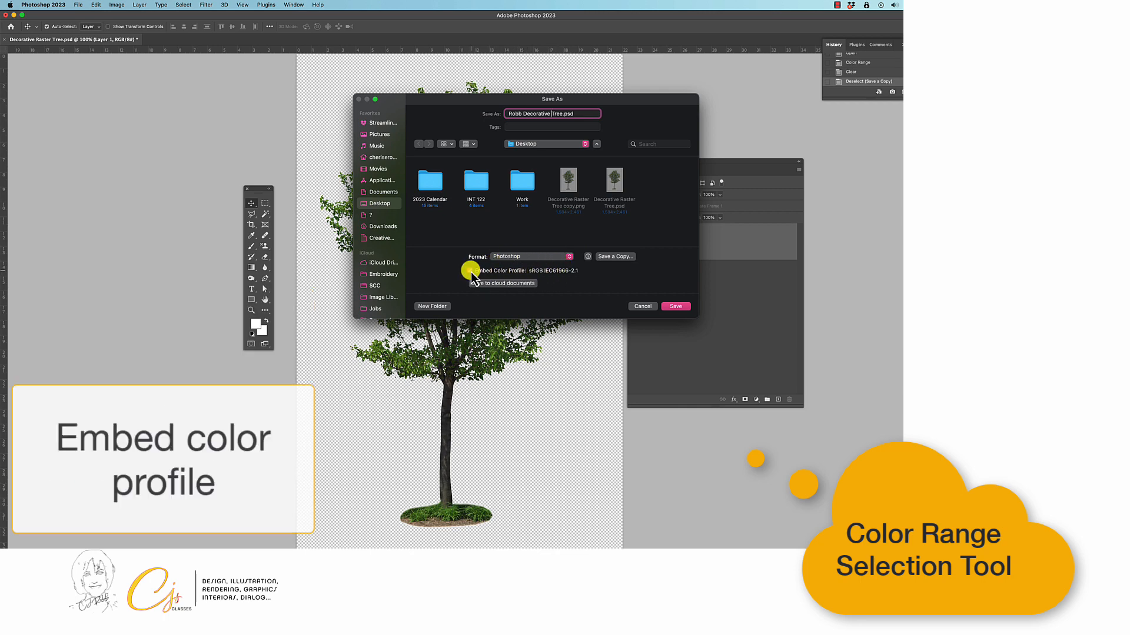
click(674, 307)
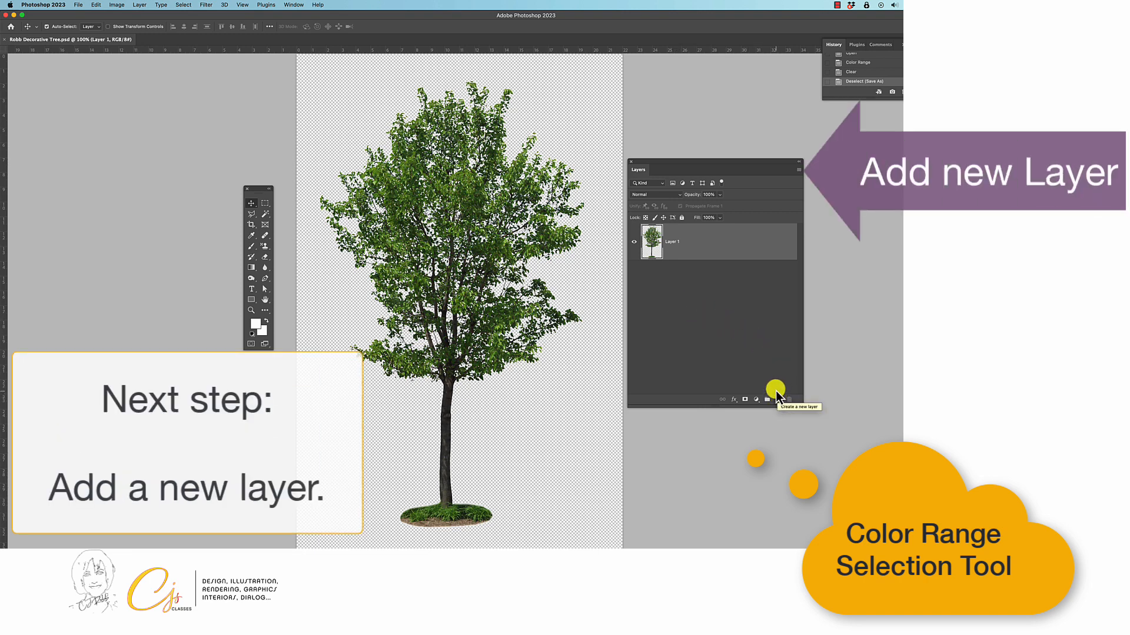
Add a new layer named Background Fill and move it below Layer 1.
click(798, 171)
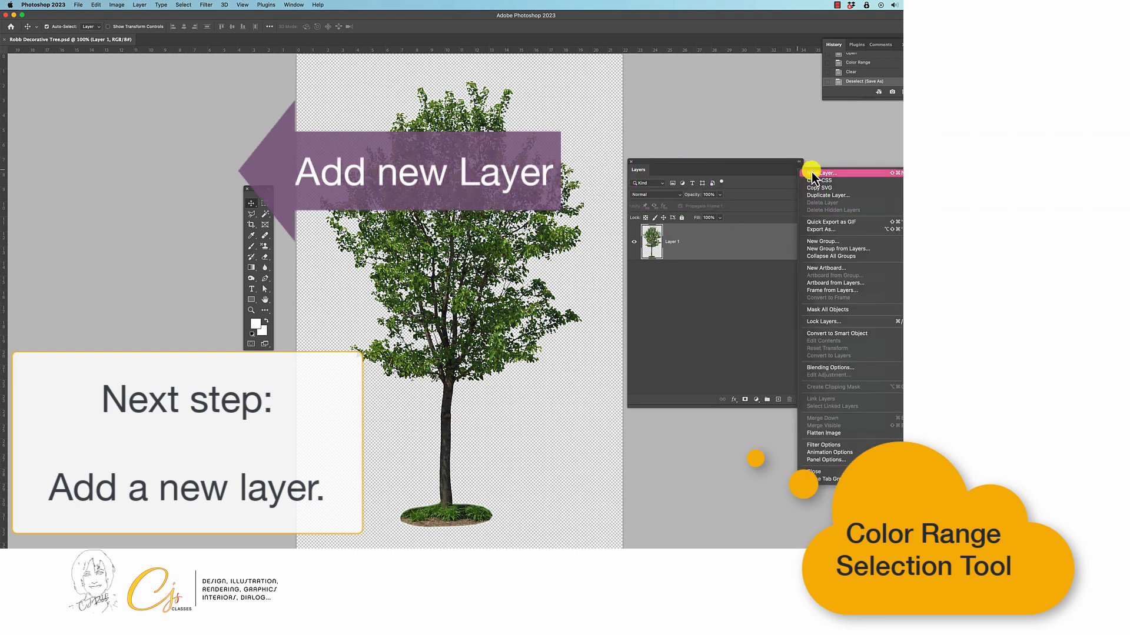
click(844, 174)
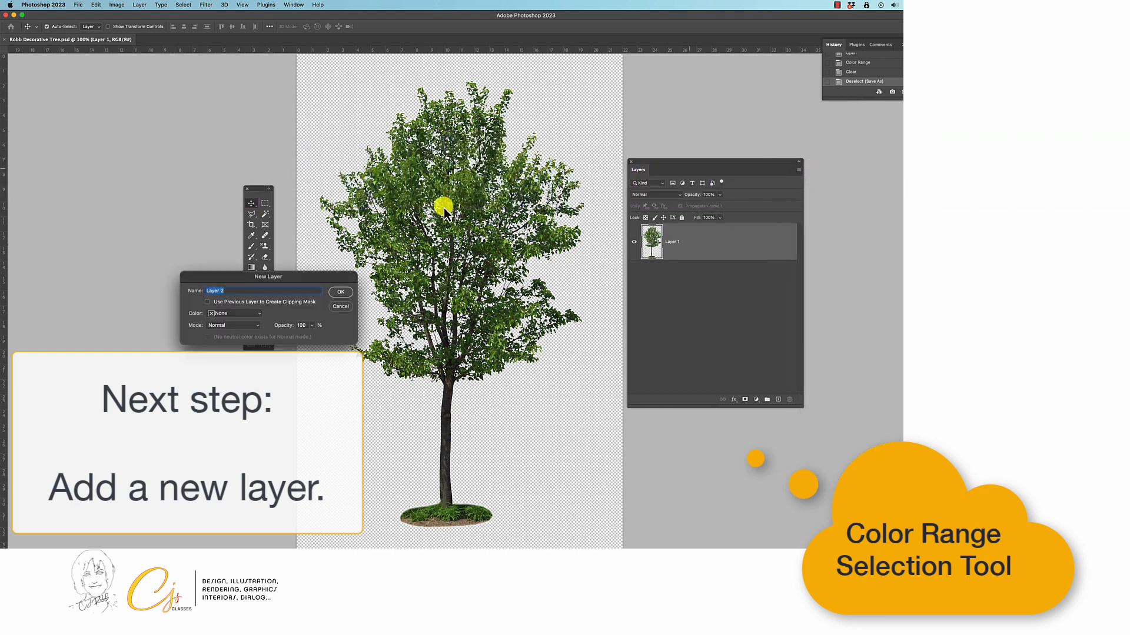
text(Background Fill)
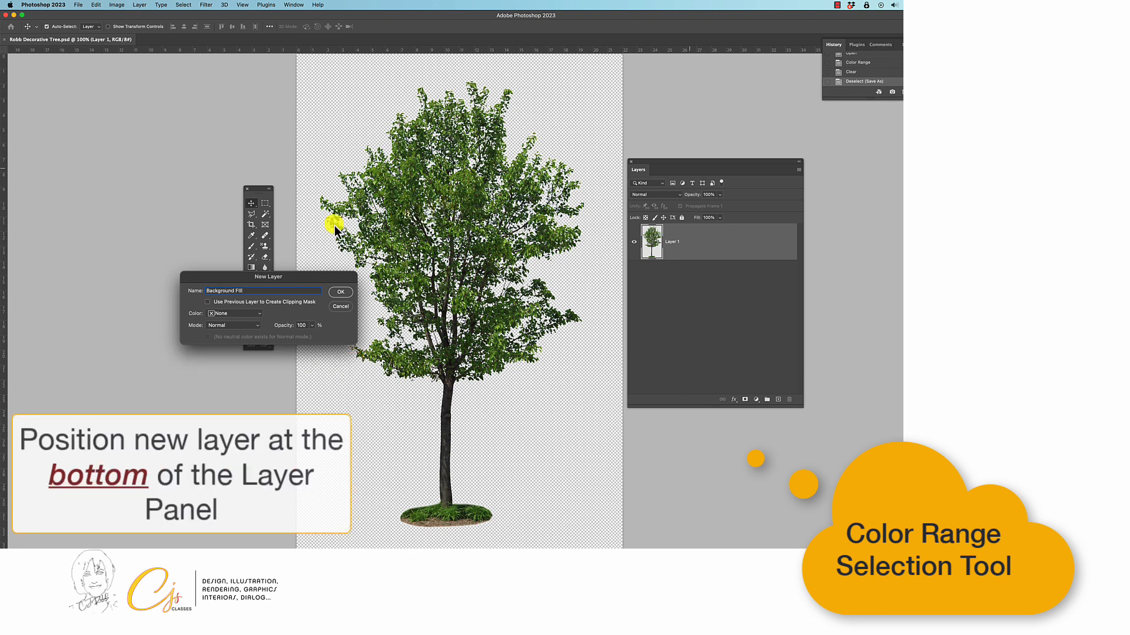
drag(302, 277, 496, 232)
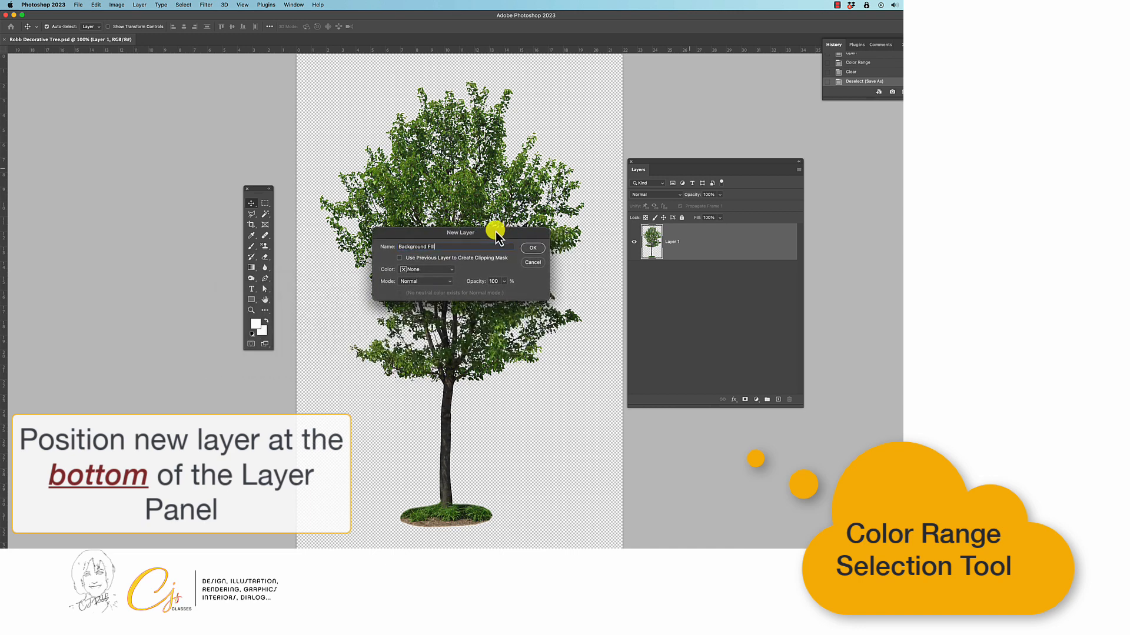
click(534, 249)
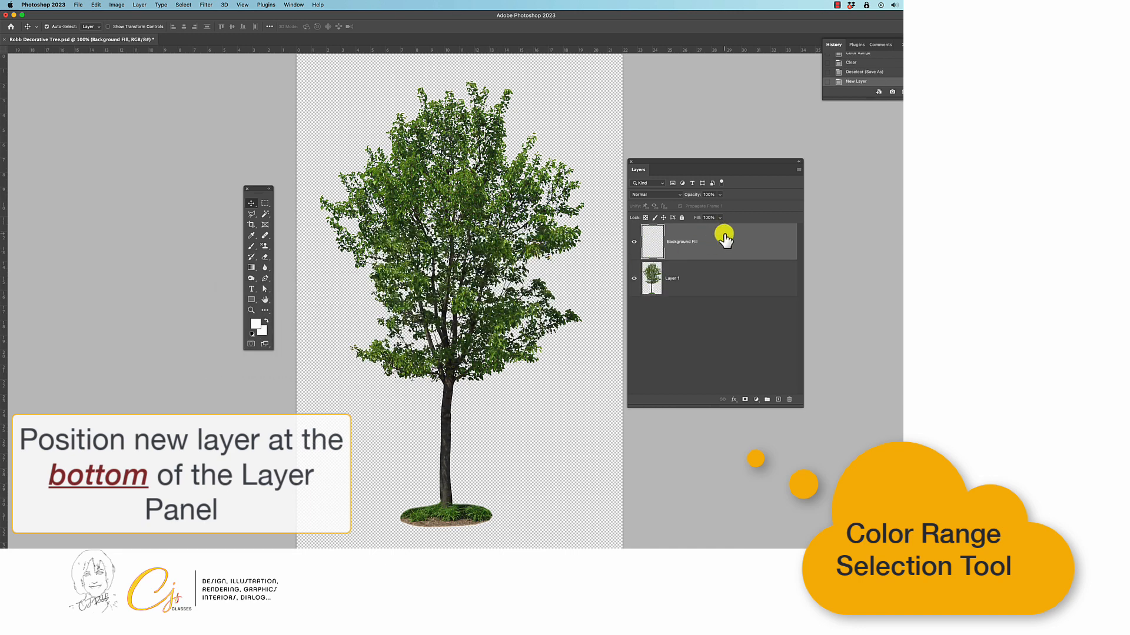
drag(726, 238, 725, 315)
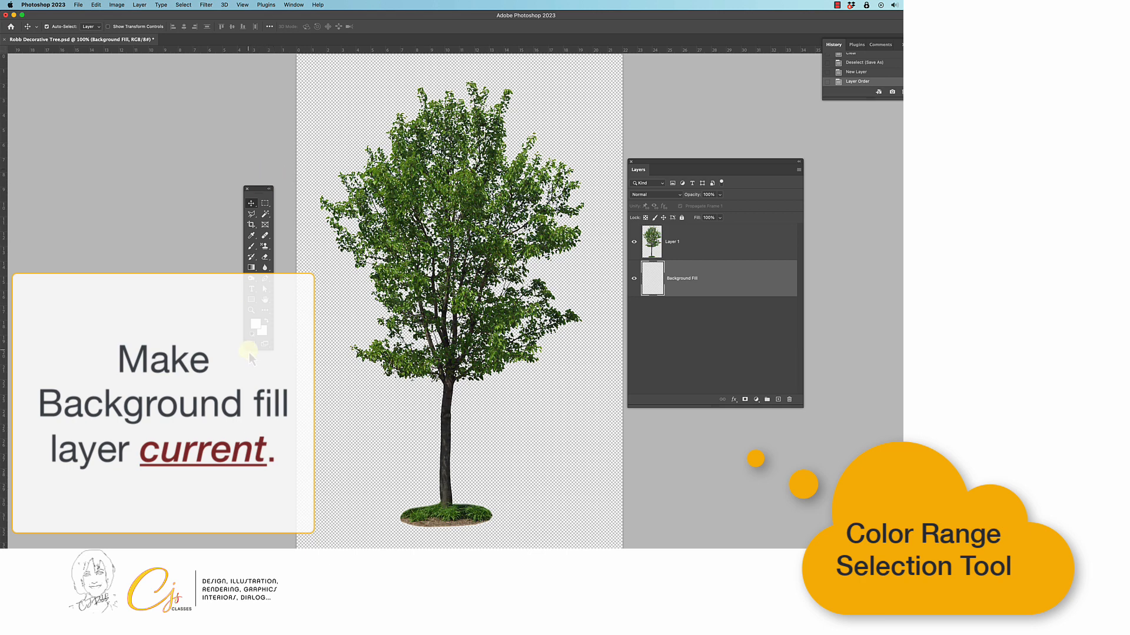
Set the foreground color to the light blue 65a6c8 and return to the Move tool.
click(256, 325)
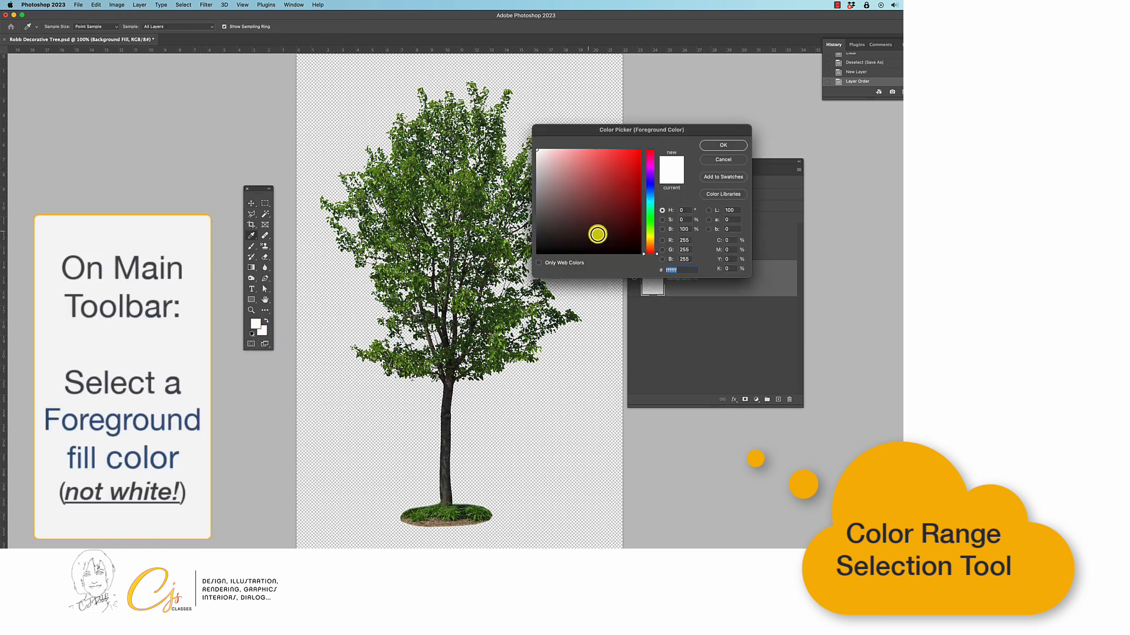
drag(658, 256, 657, 196)
click(624, 186)
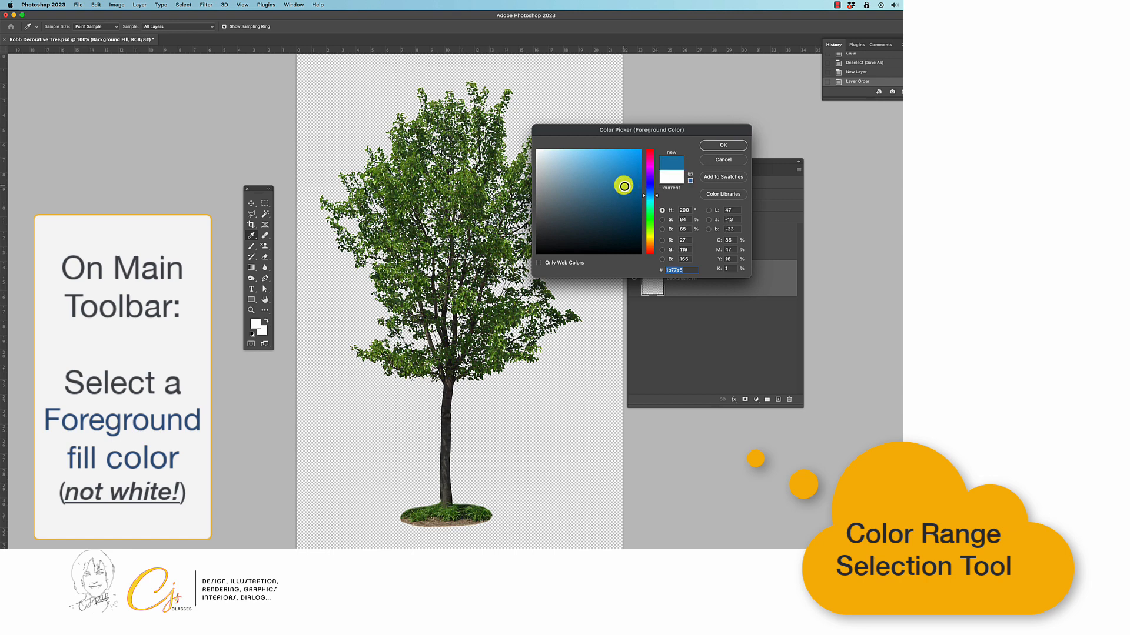
click(608, 181)
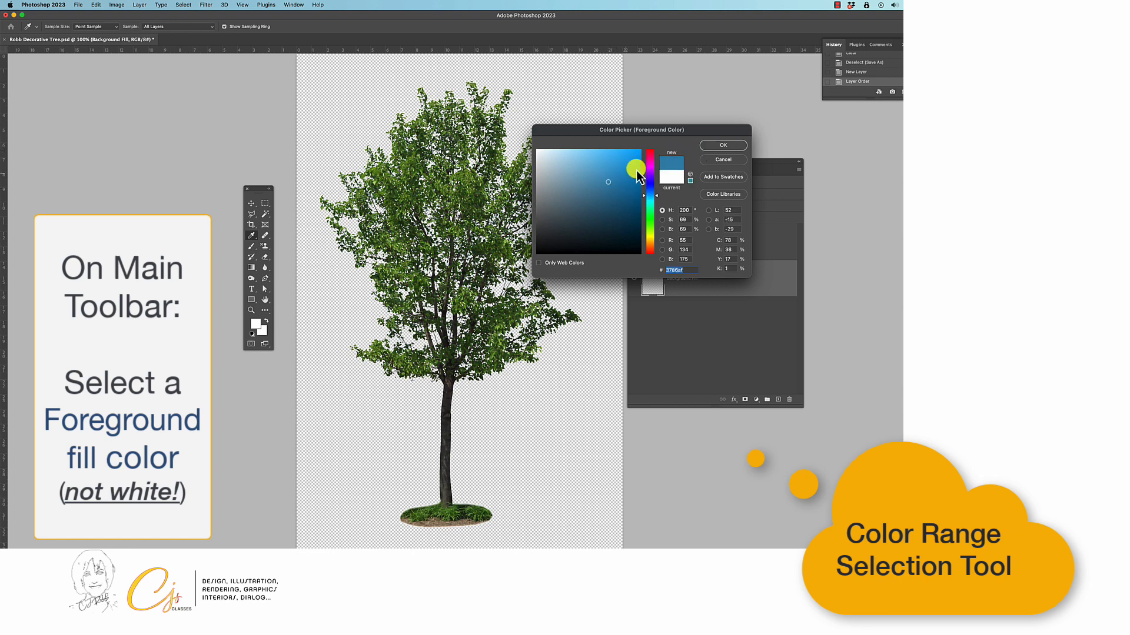
click(721, 145)
key(v)
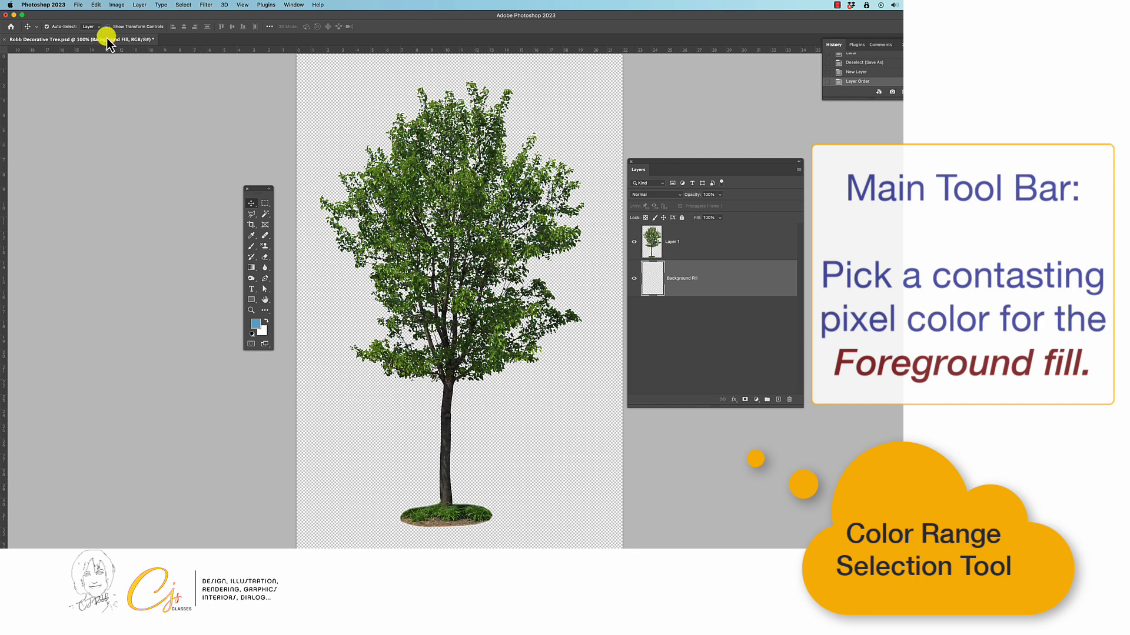
Fill the Background Fill layer with the foreground color in Normal mode at 100% opacity, and save the Photoshop document.
click(96, 5)
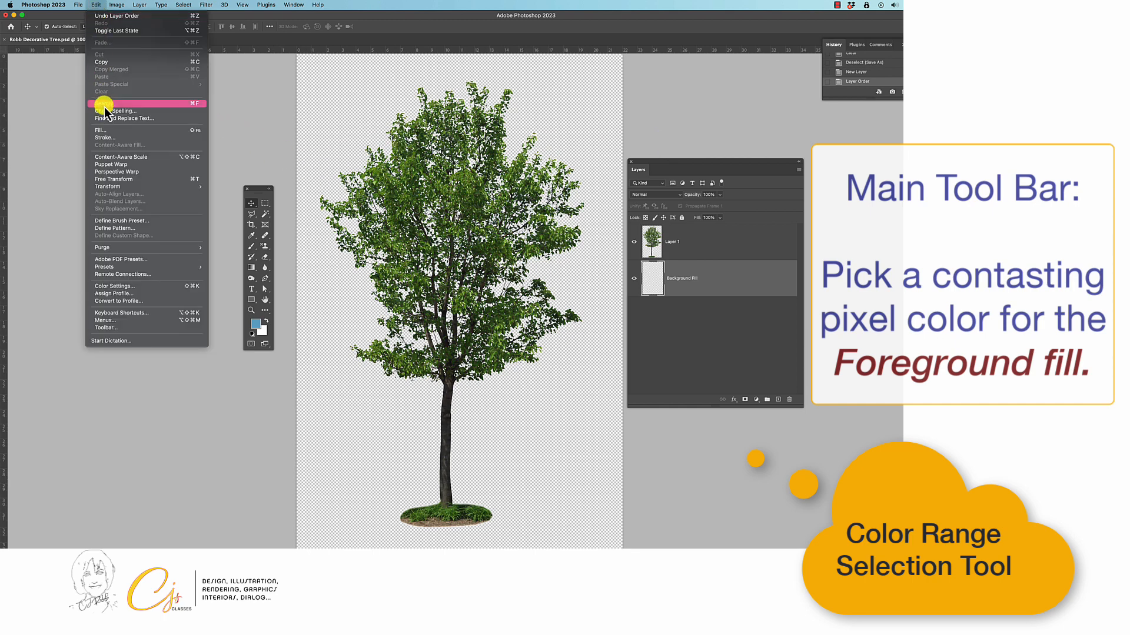
click(164, 132)
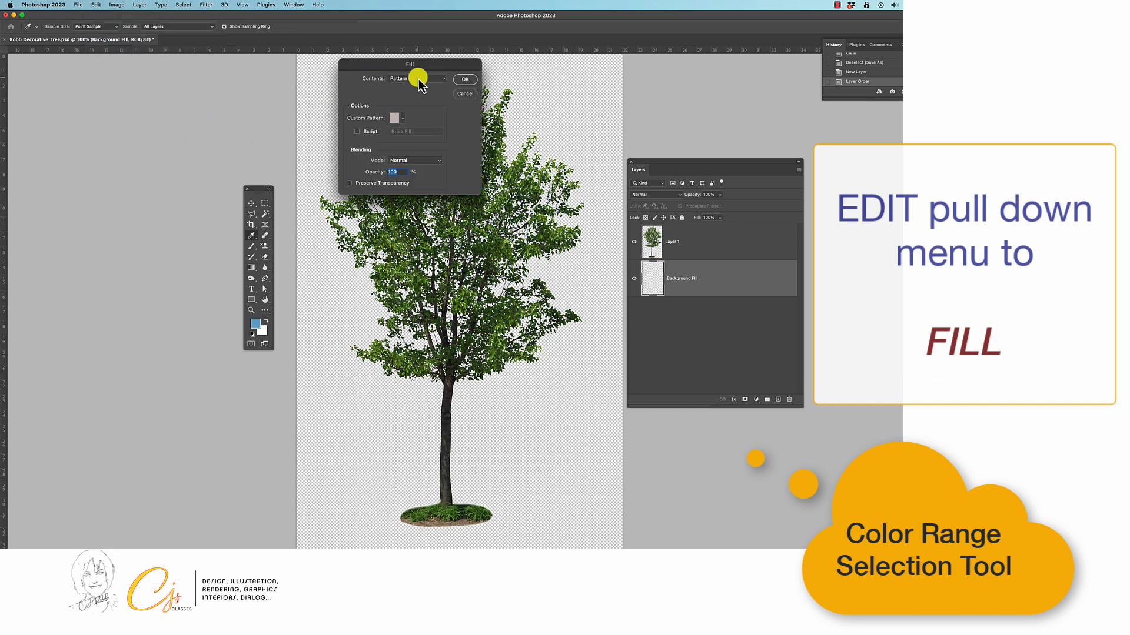
click(435, 78)
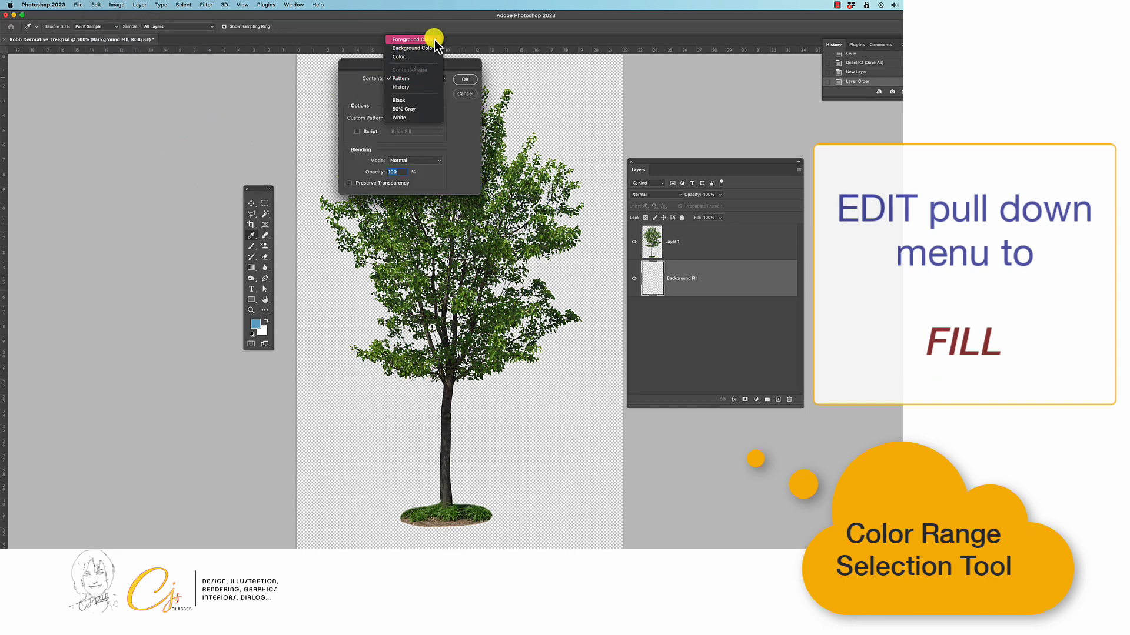
click(431, 40)
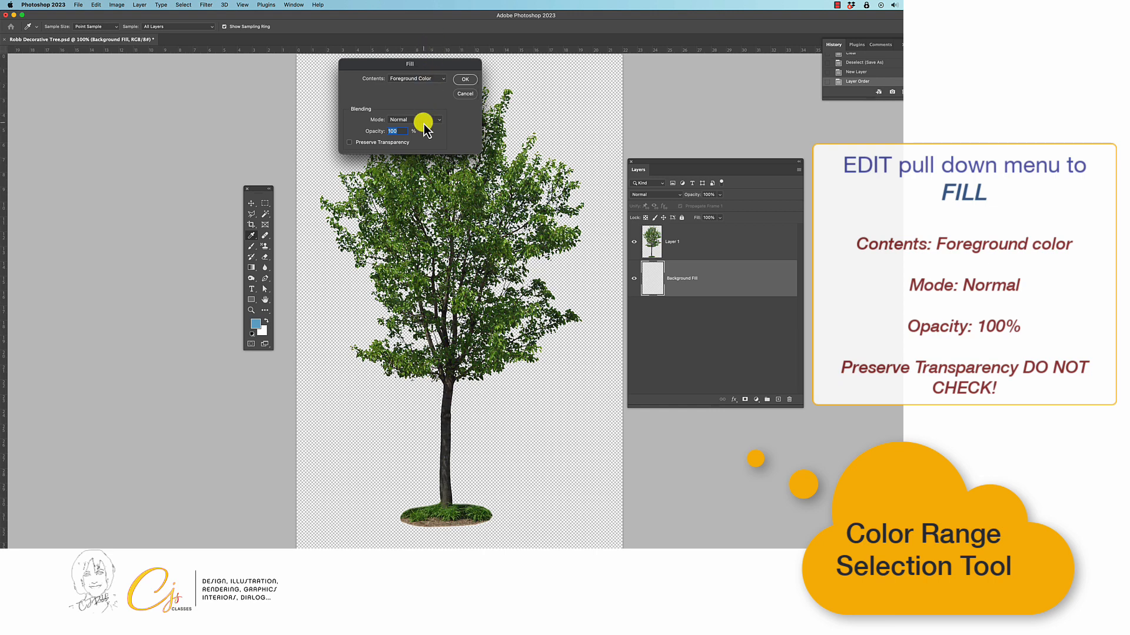
click(469, 81)
key(v)
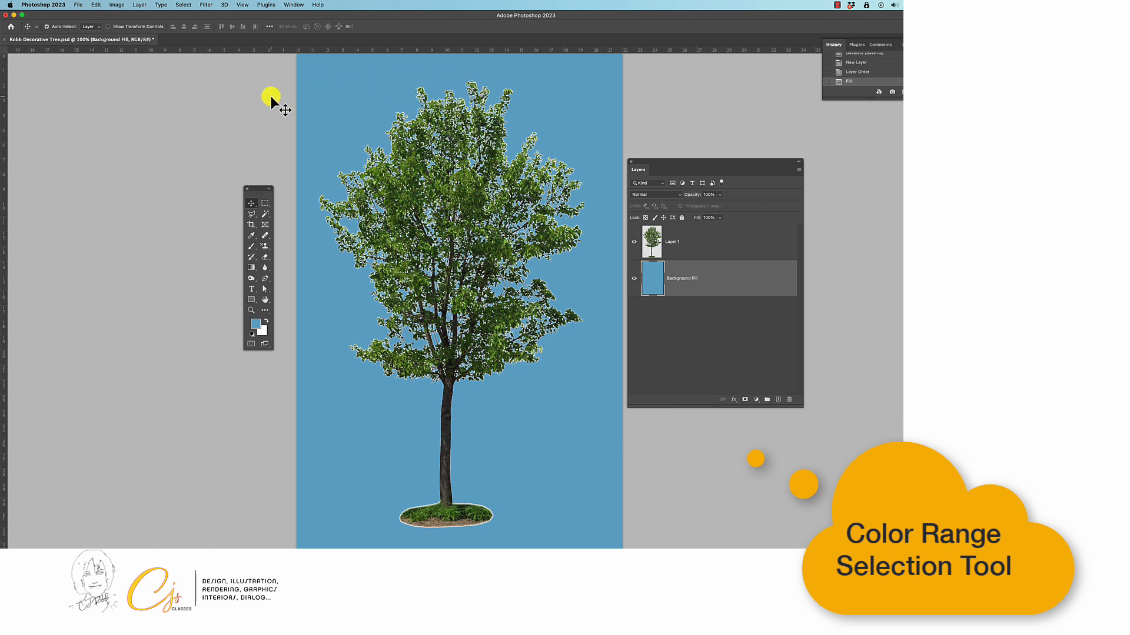
click(79, 5)
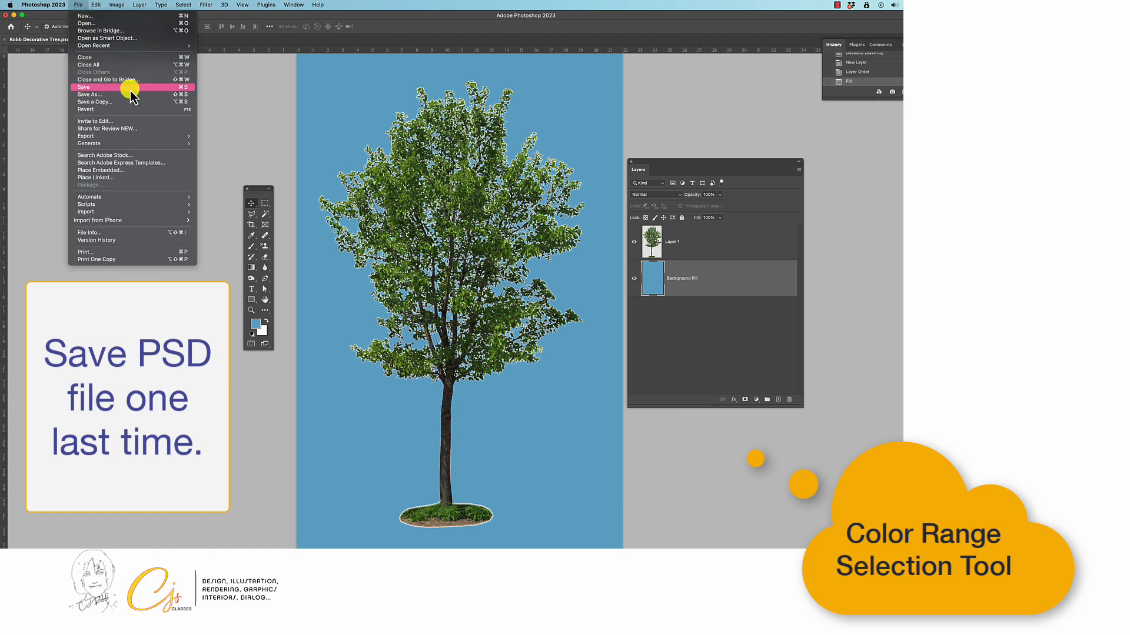
click(145, 97)
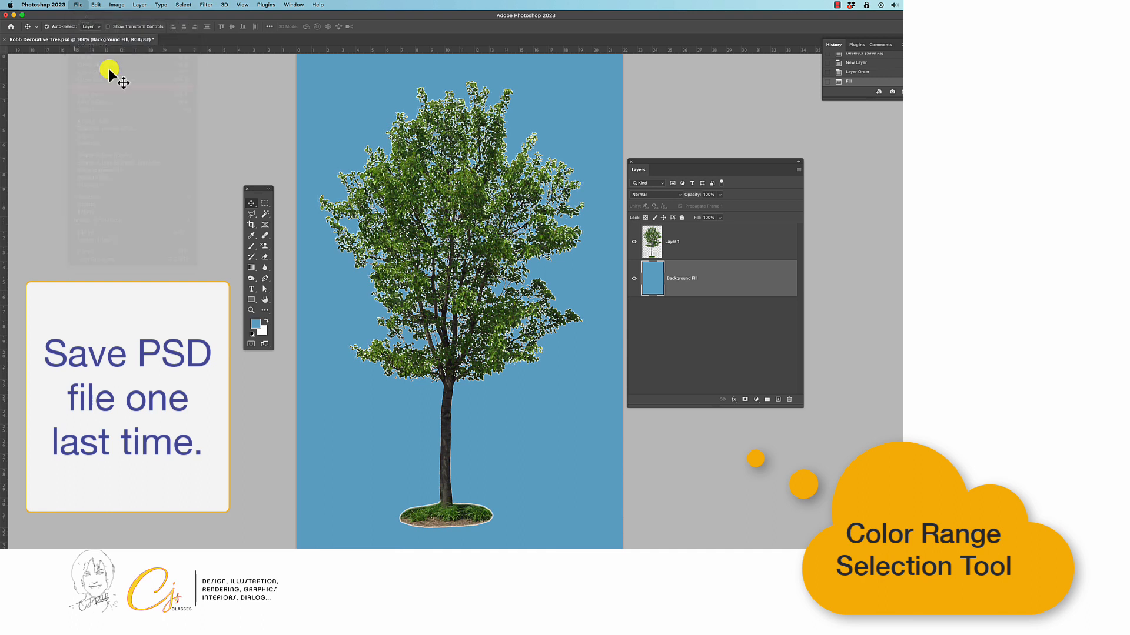
Save a JPEG copy of the document to the Desktop with High quality 8 and the Baseline (Standard) format option.
click(78, 5)
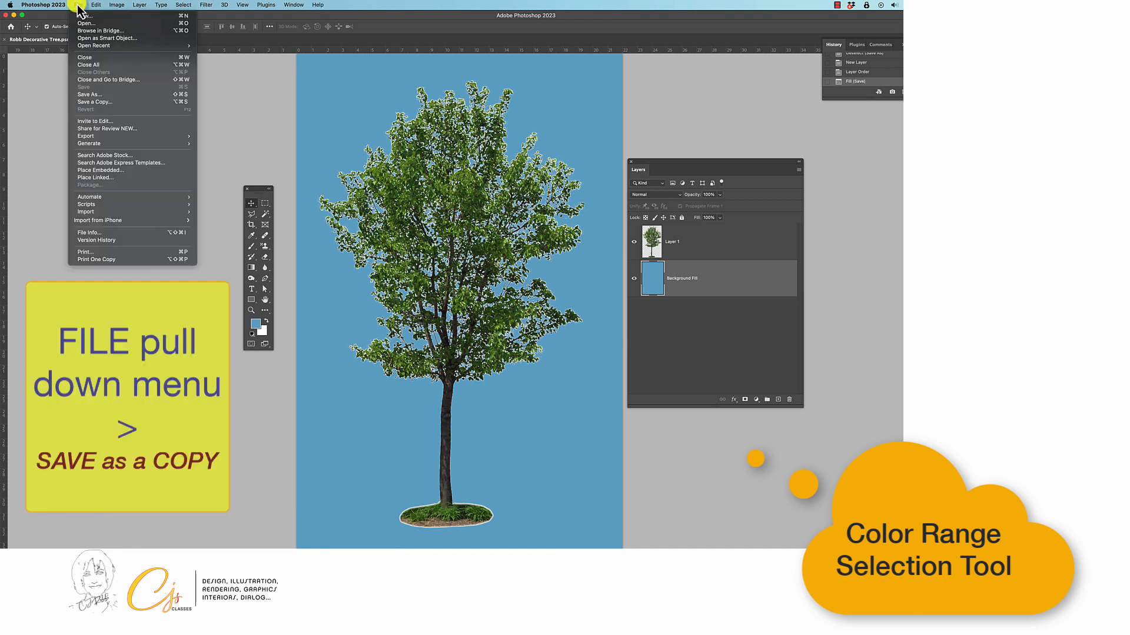
click(144, 104)
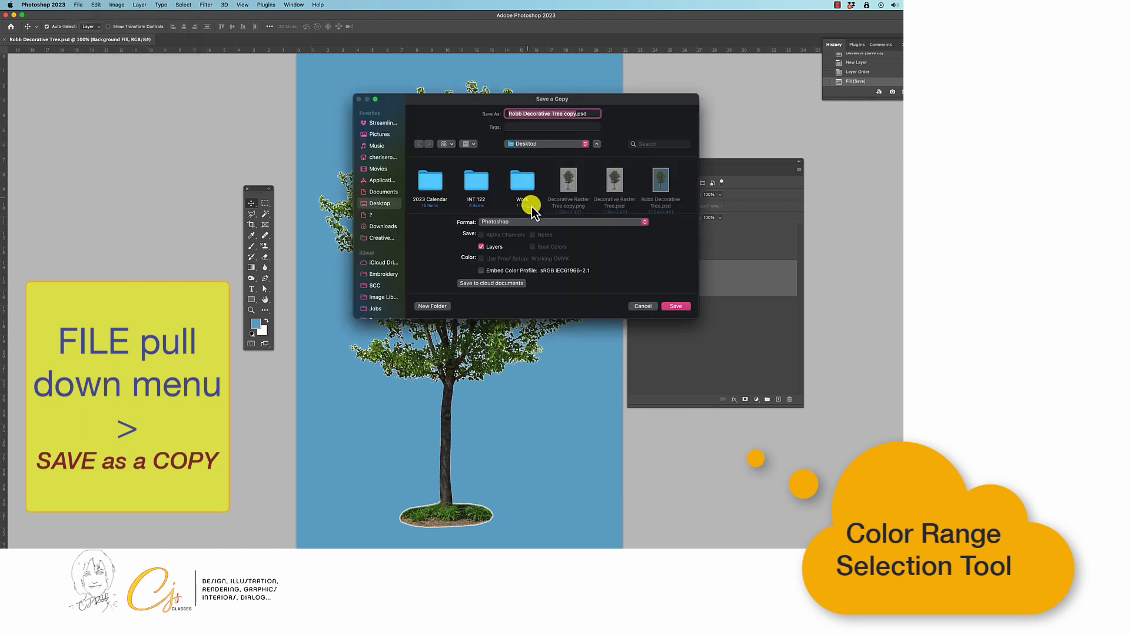
click(644, 223)
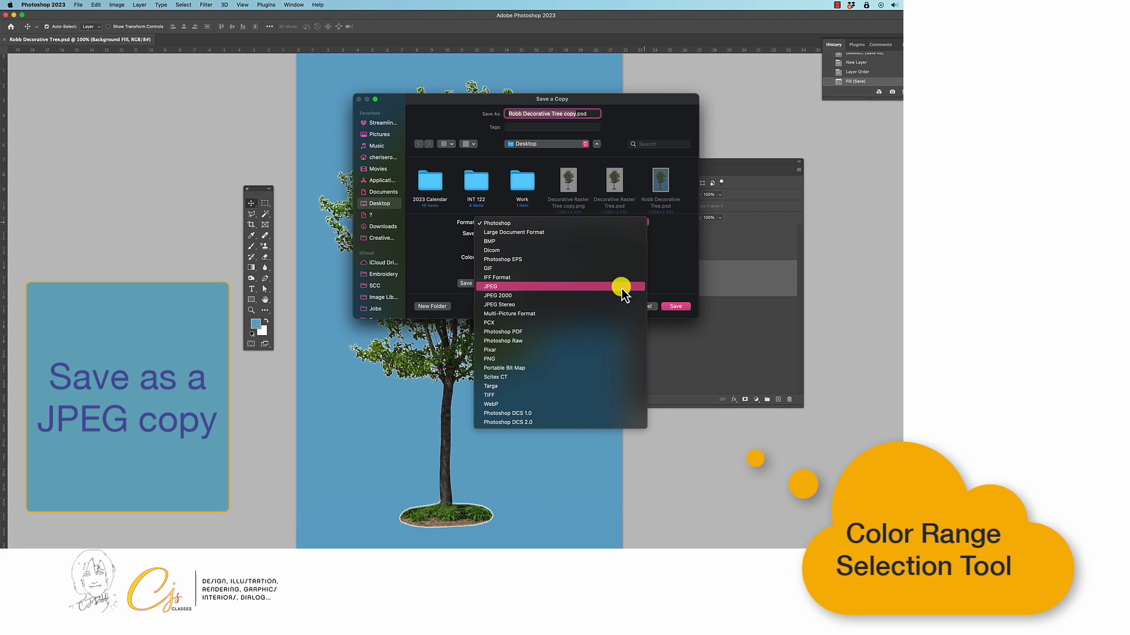
click(621, 288)
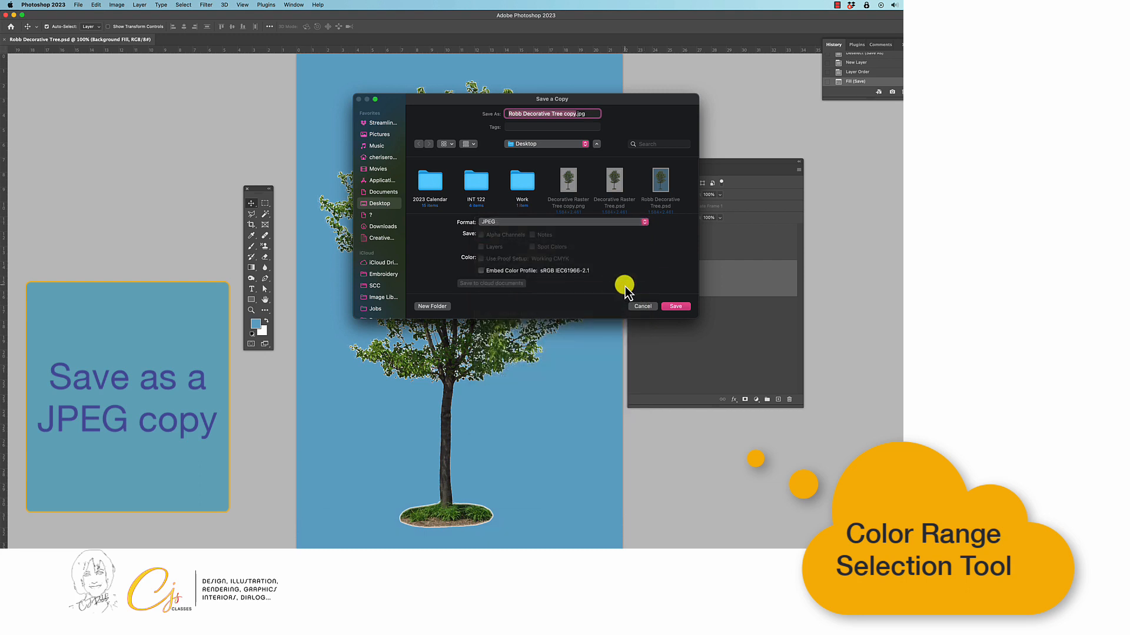
click(683, 307)
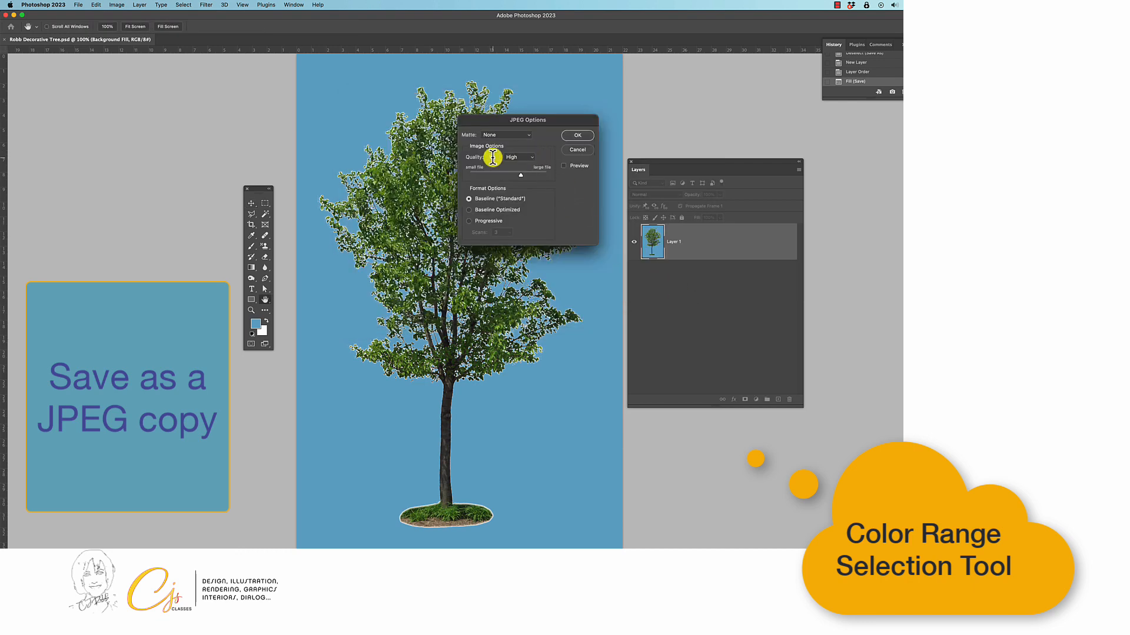
click(579, 135)
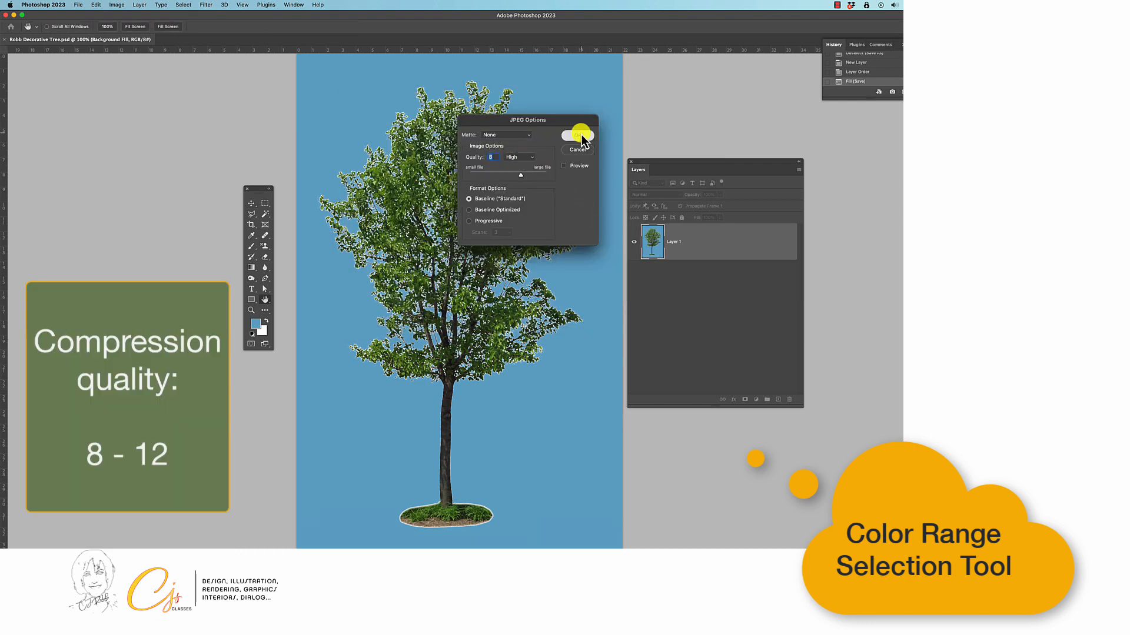